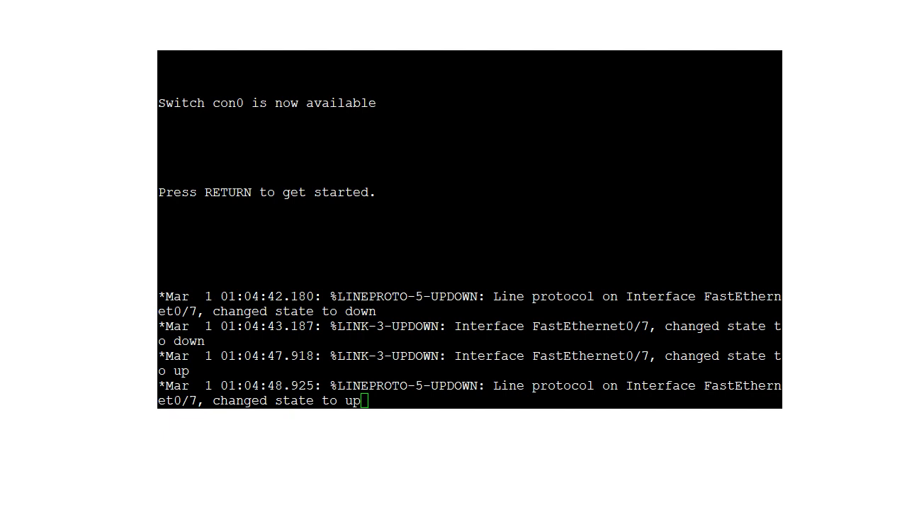
Step: In the switch console, enter privileged mode with 'en' and run 'show run'
left_click(351, 268)
key("Return")
key("Return")
key("Return")
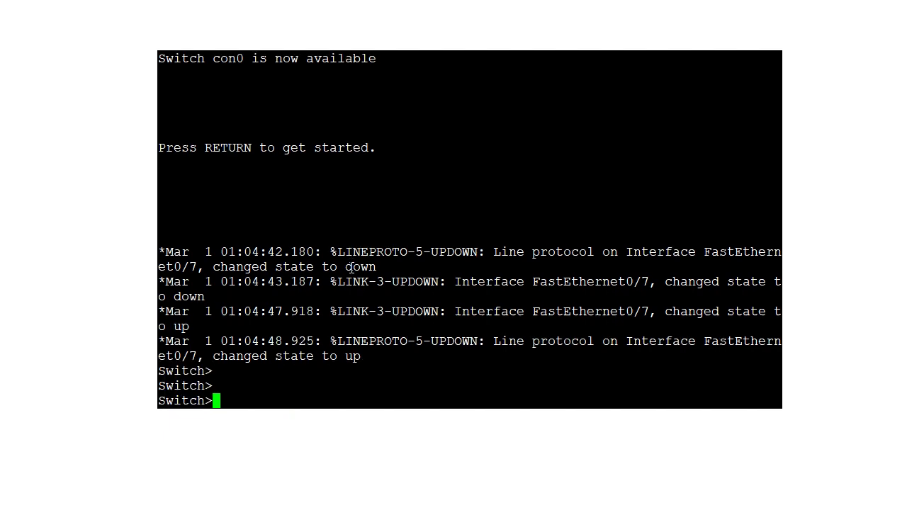
type("en")
key("Return")
type("show run")
key("Return")
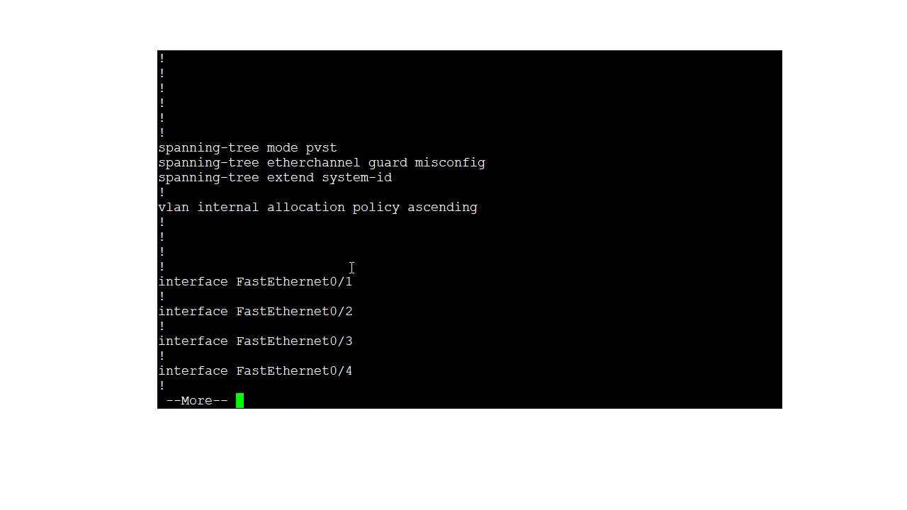
Step: Page through the config and highlight the Vlan1 192.168.0.200 address and snmp-server group DERPGROUP lines
key("space")
key("space")
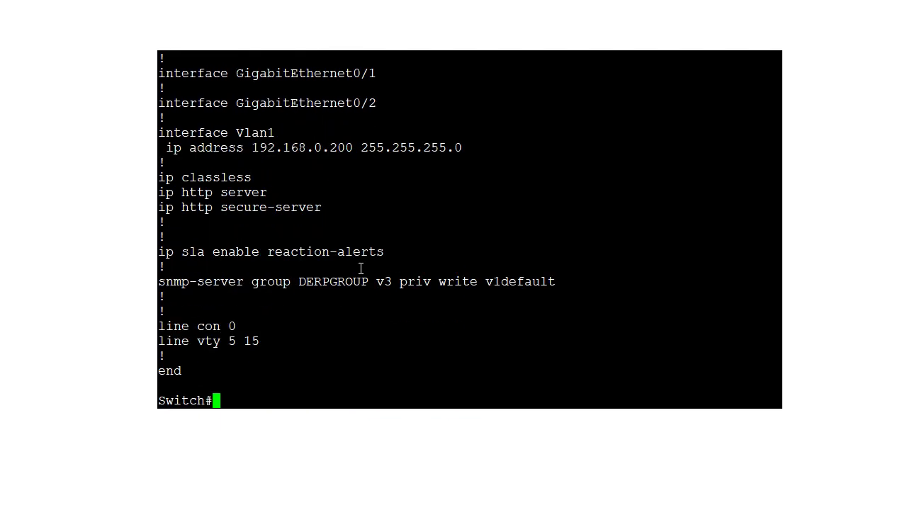
left_click_drag(160, 133, 488, 146)
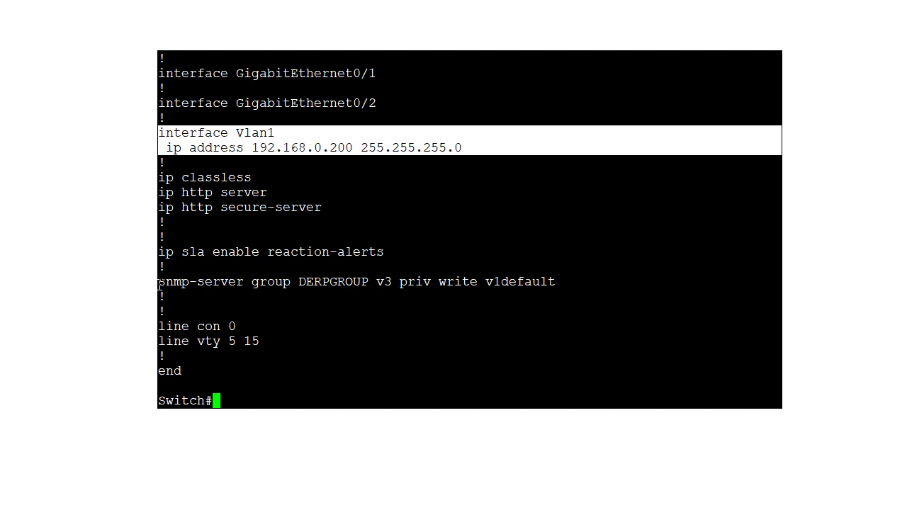
left_click_drag(160, 285, 429, 285)
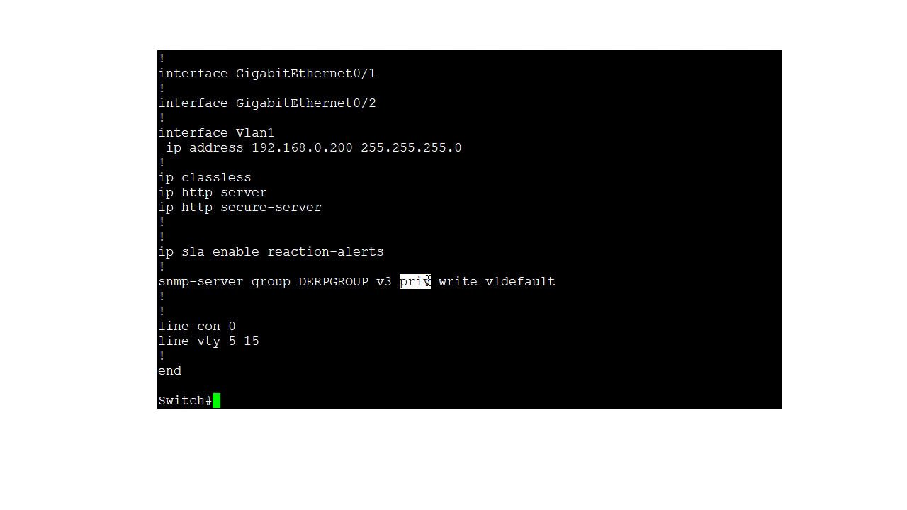
left_click(392, 327)
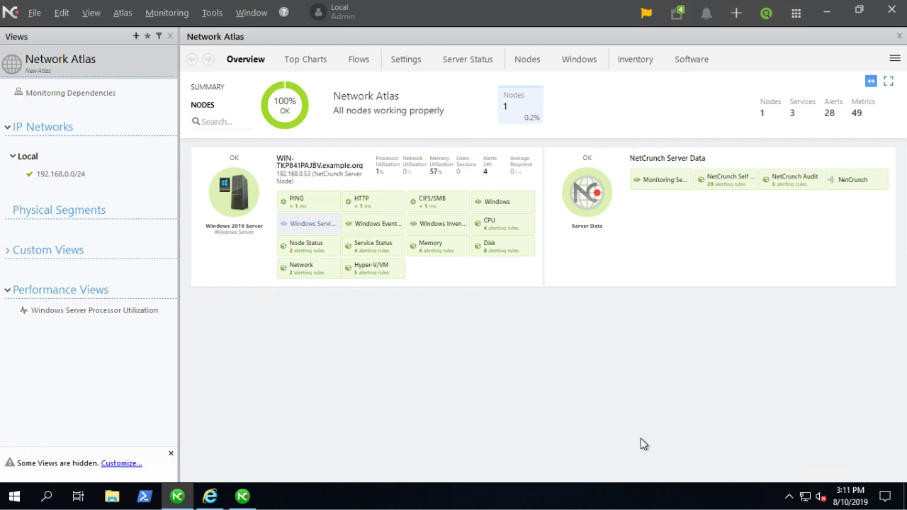
Step: Add IP node 192.168.0.200 via Monitoring > Start Monitoring > IP Node and run discovery
left_click(165, 14)
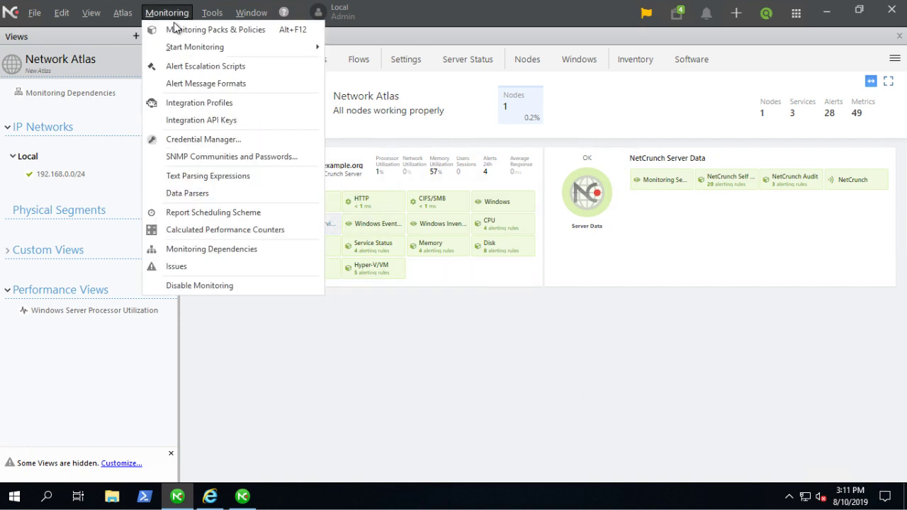
mouse_move(228, 48)
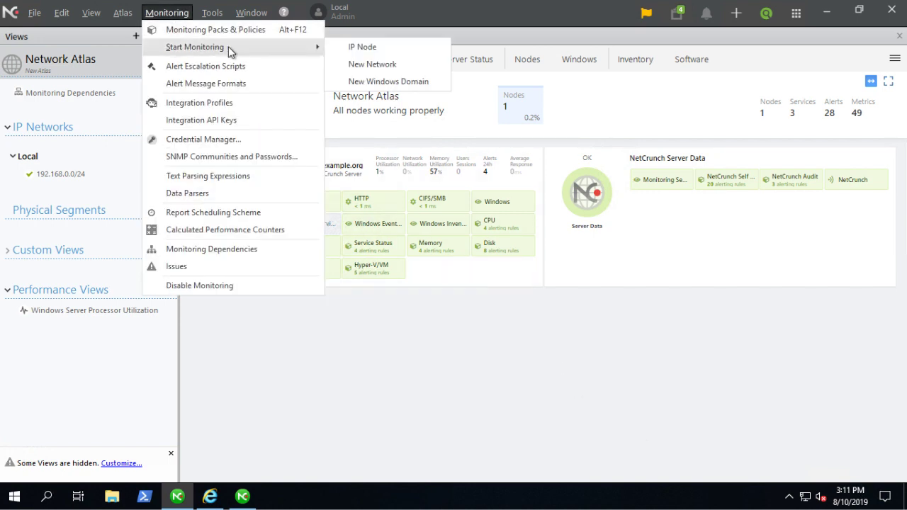
left_click(424, 47)
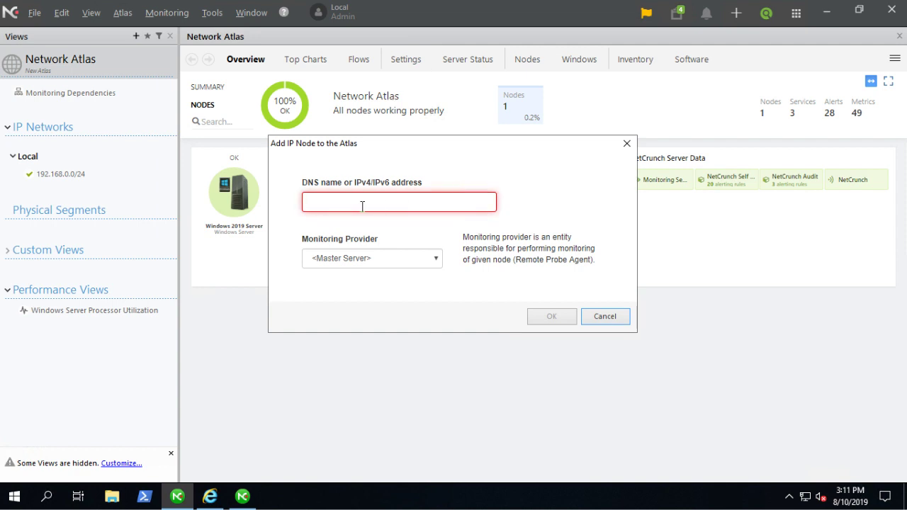
type("192.168.0.2")
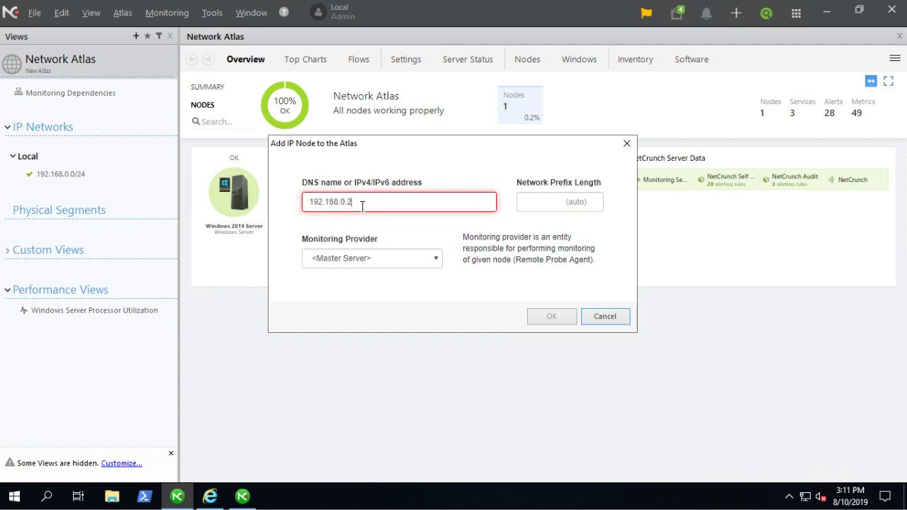
type("00")
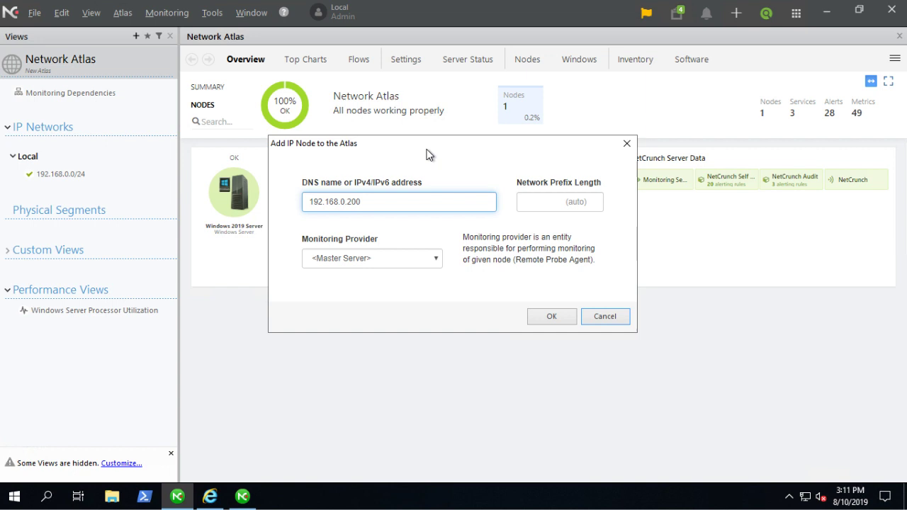
left_click_drag(427, 151, 407, 133)
left_click(517, 299)
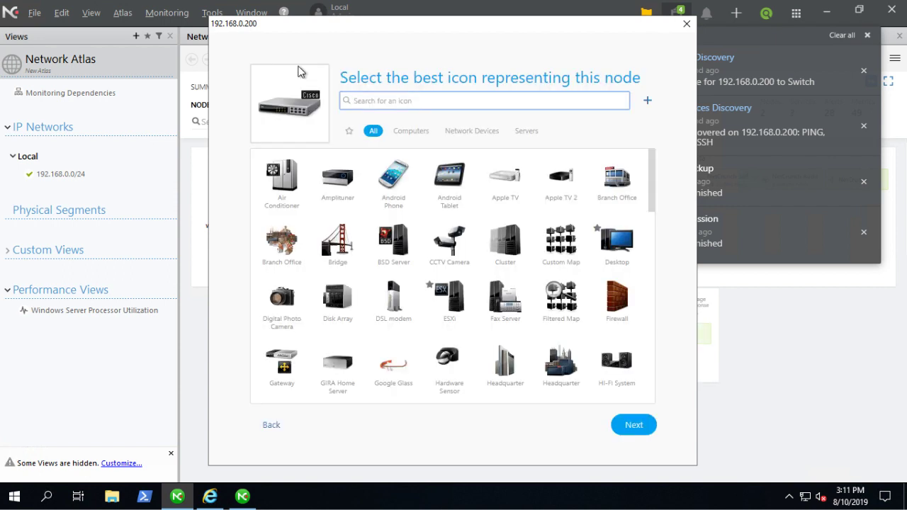
Step: Go past the icon choice and switch the node's SNMP profile to SNMPv3
left_click(634, 425)
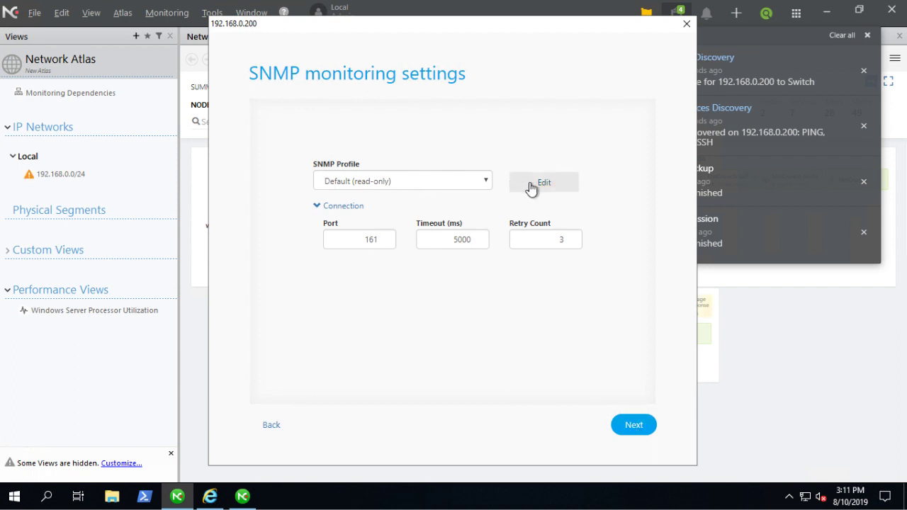
left_click(532, 186)
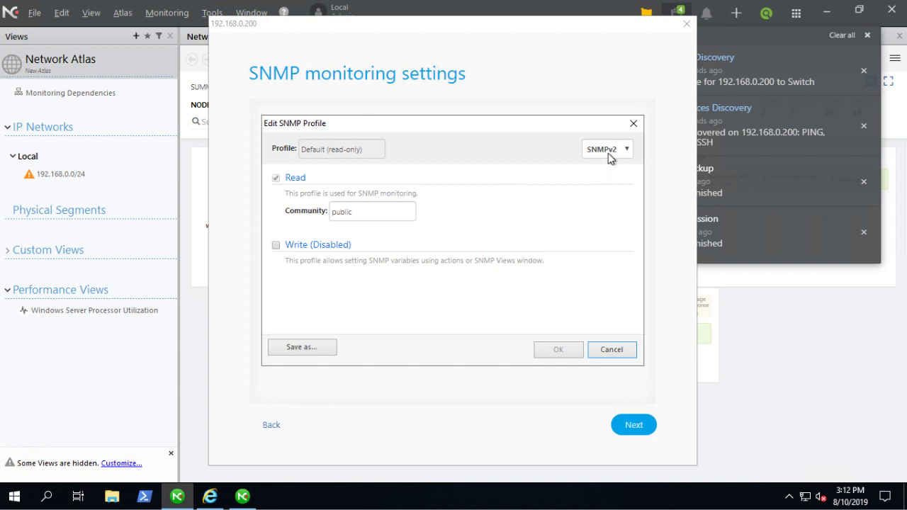
left_click(608, 158)
left_click(618, 187)
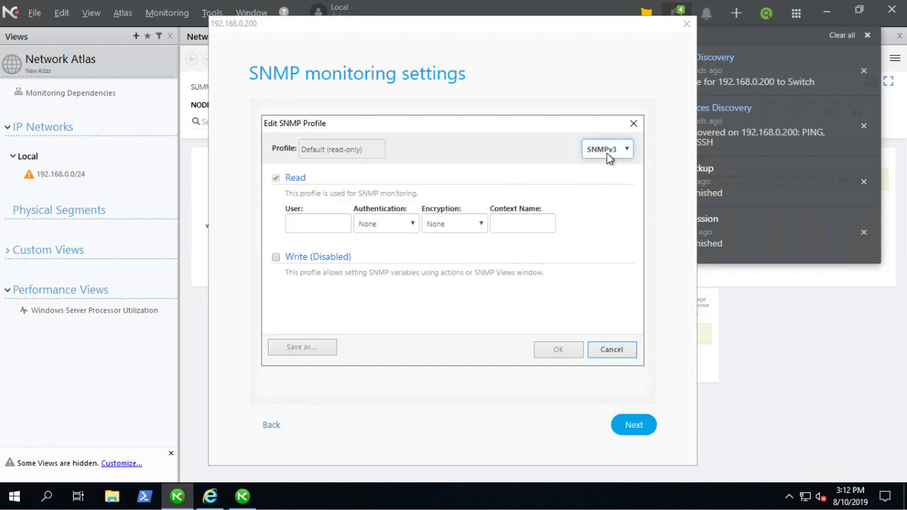
Step: Set read user DERPUSER with HMAC-SHA-96 authentication and AES 192 encryption, entering both passwords
left_click(324, 224)
type("D")
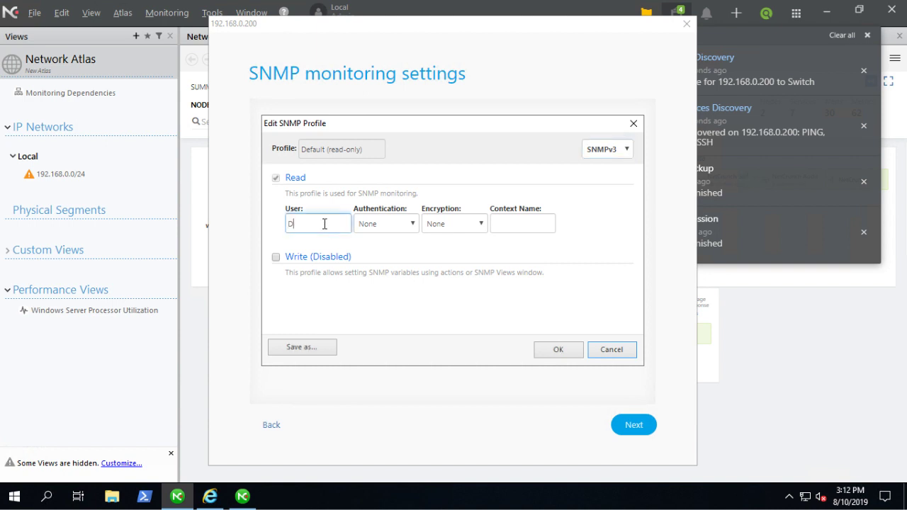
type("ERPUSER")
left_click(395, 224)
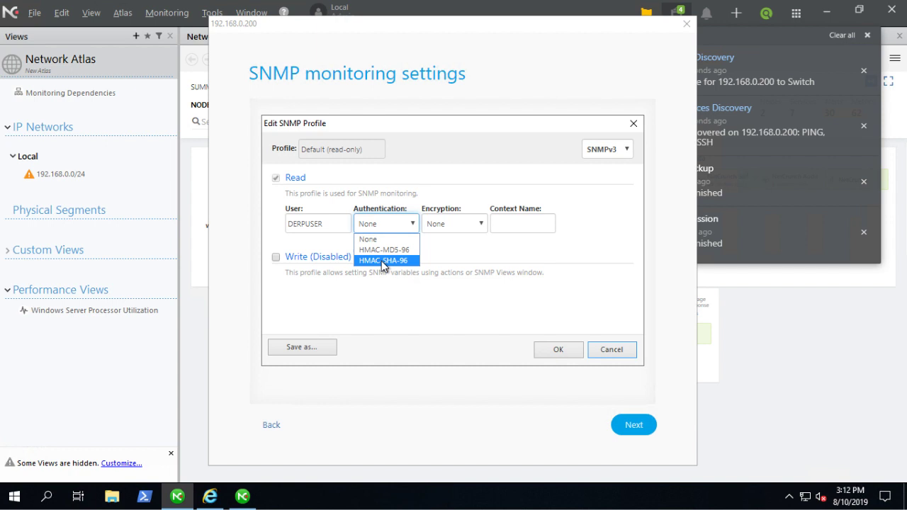
left_click(384, 260)
left_click(455, 223)
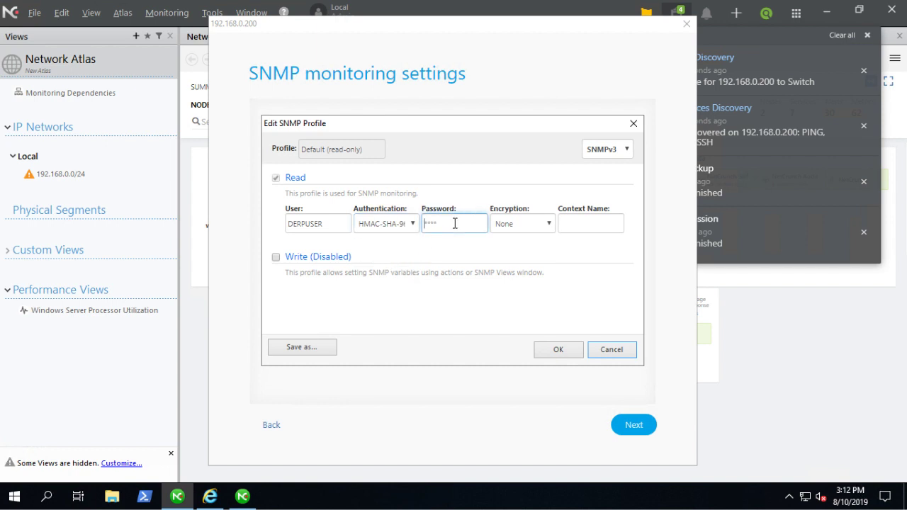
type("••••••••••••")
left_click(525, 227)
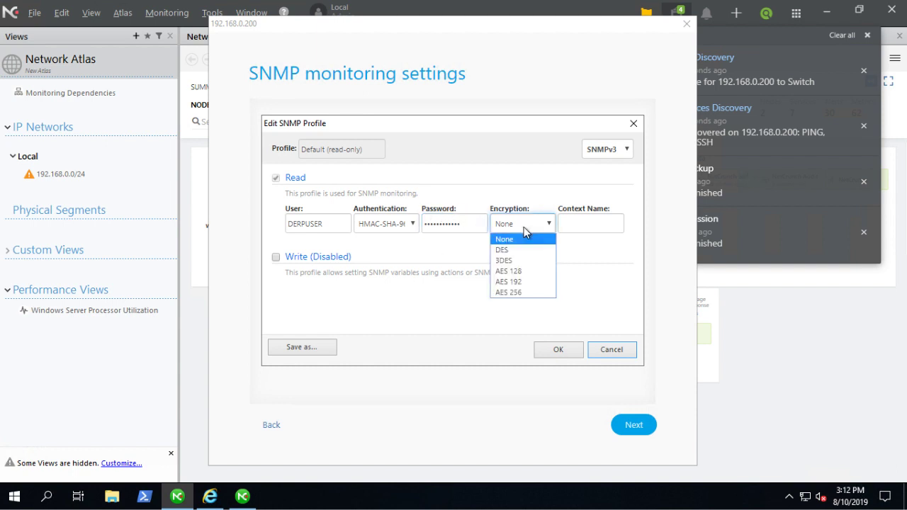
left_click(537, 282)
left_click(575, 231)
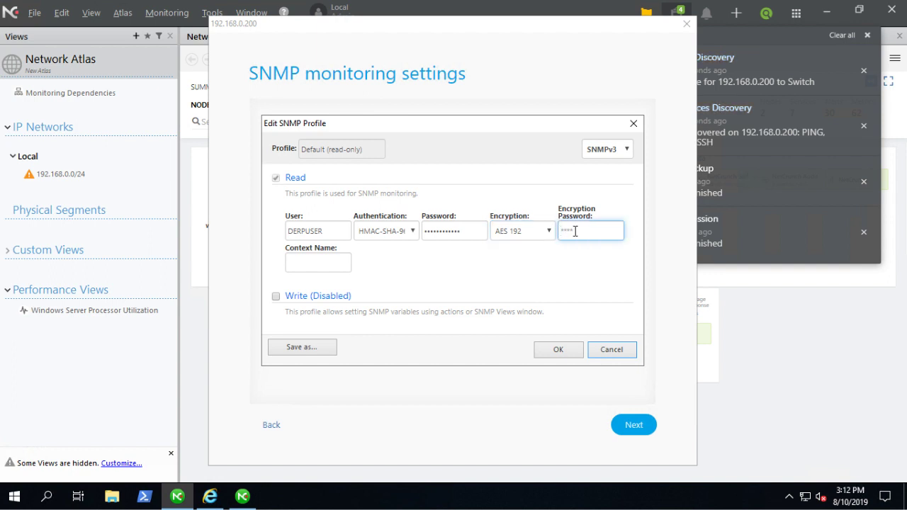
type("•••••••••••••")
Step: Enable write access for user DERPUSER with HMAC-SHA-96 authentication and AES 192 encryption, both passworded
left_click(277, 297)
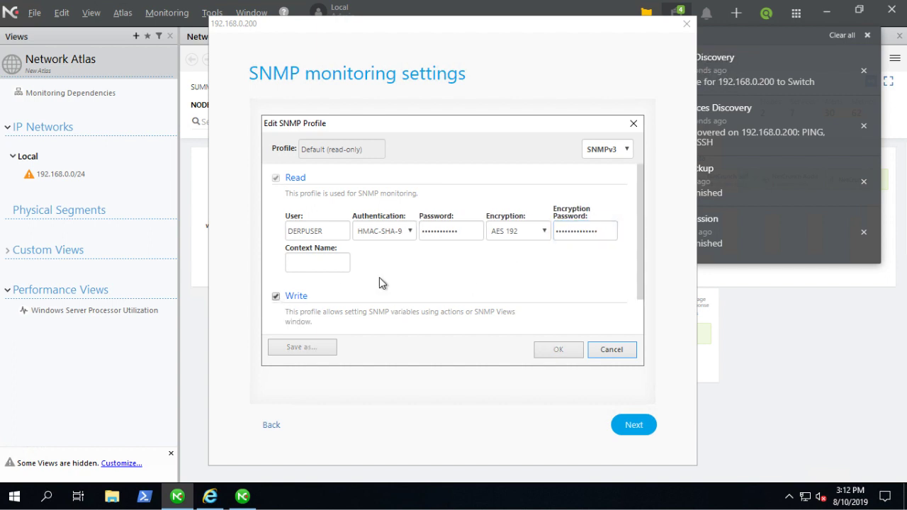
scroll(423, 264, "down", 2)
left_click(324, 303)
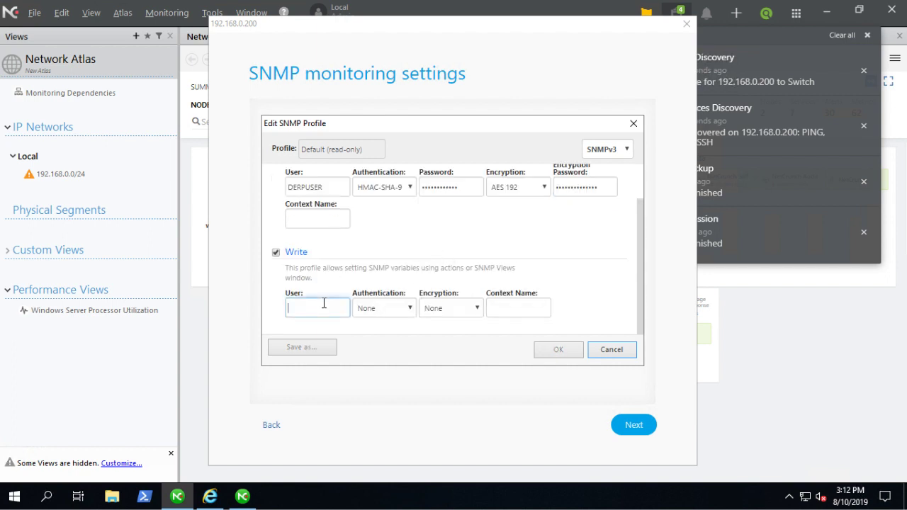
type("DERPUSER")
left_click(402, 316)
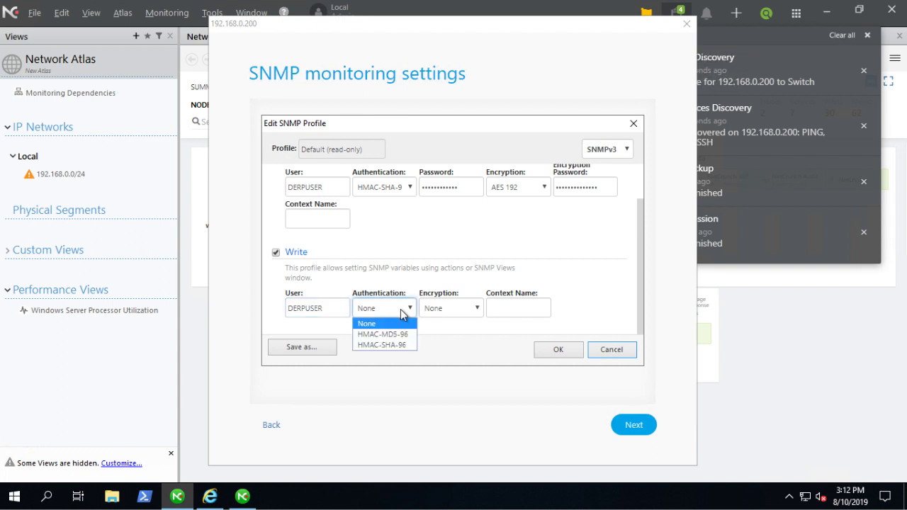
left_click(405, 346)
left_click(454, 309)
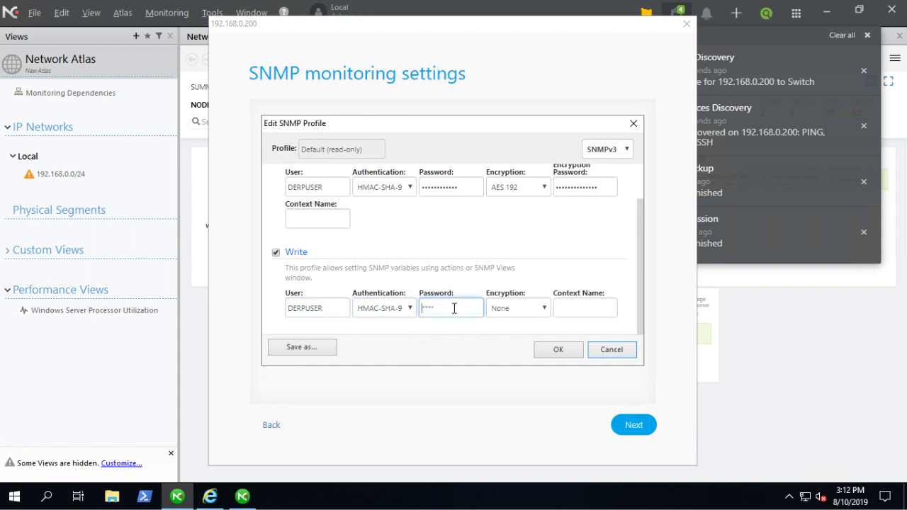
type("************")
left_click(516, 308)
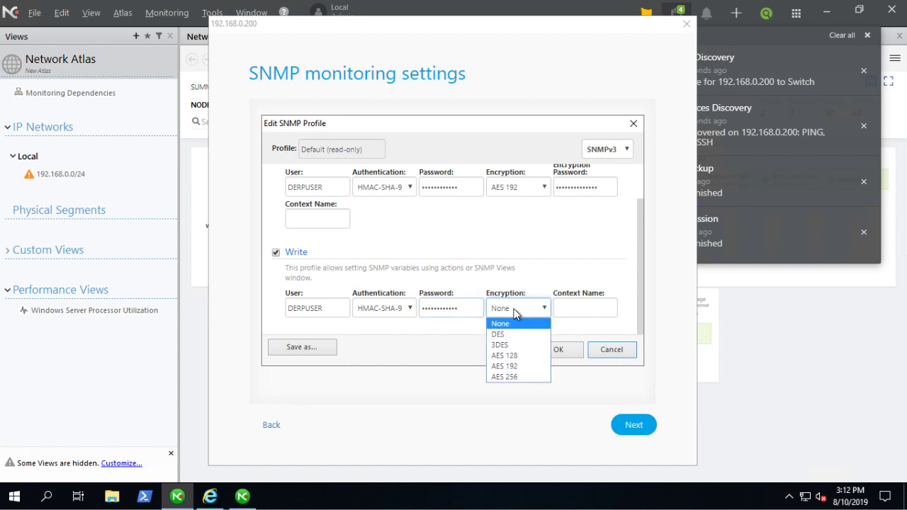
left_click(533, 368)
left_click(576, 316)
type("**************")
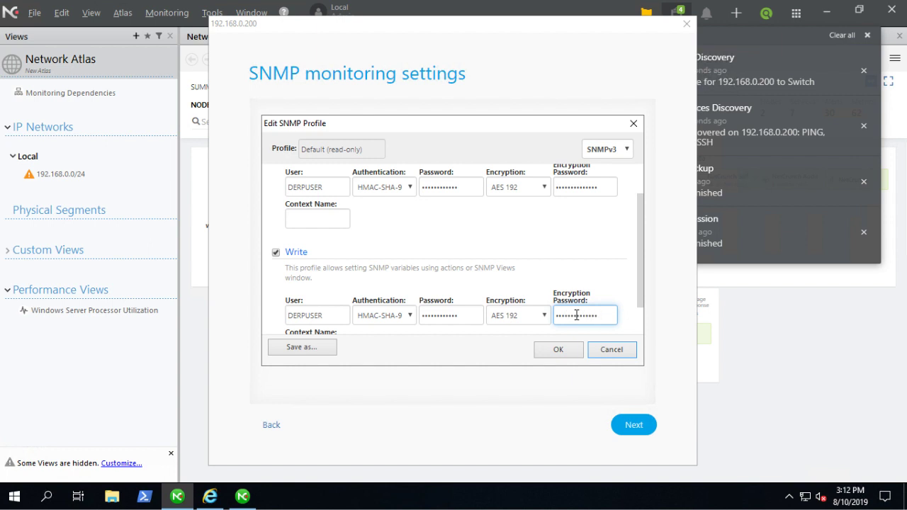
Step: Save the profile under the new name 'SNMPv3 Switch'
scroll(517, 261, "up", 1)
scroll(516, 261, "down", 1)
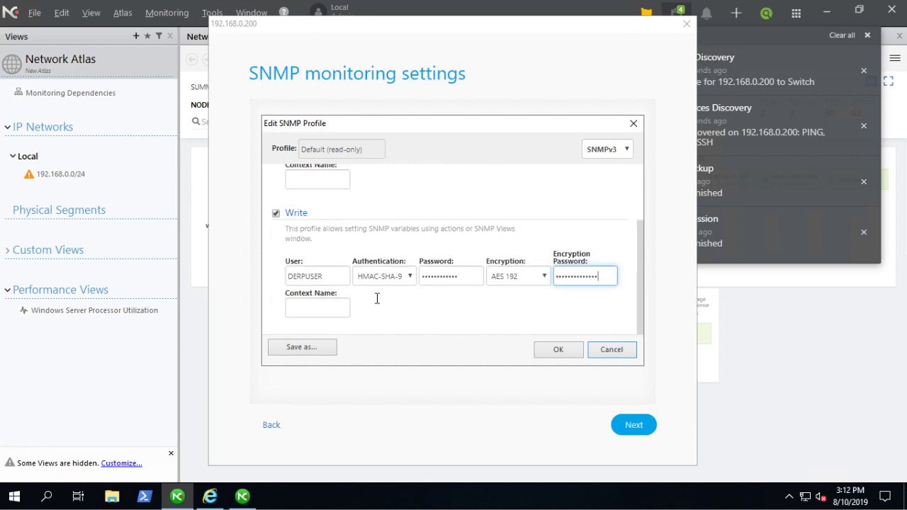
left_click(314, 347)
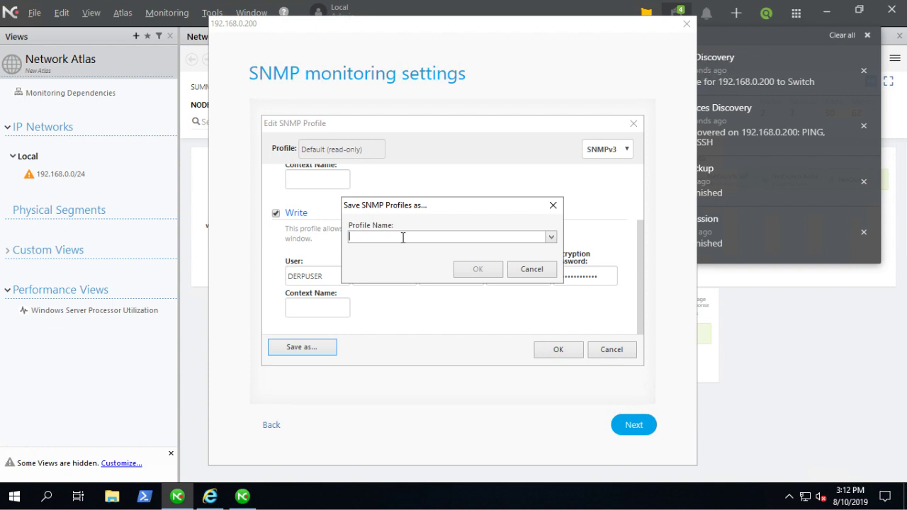
type("SNMPv3")
type("Switch")
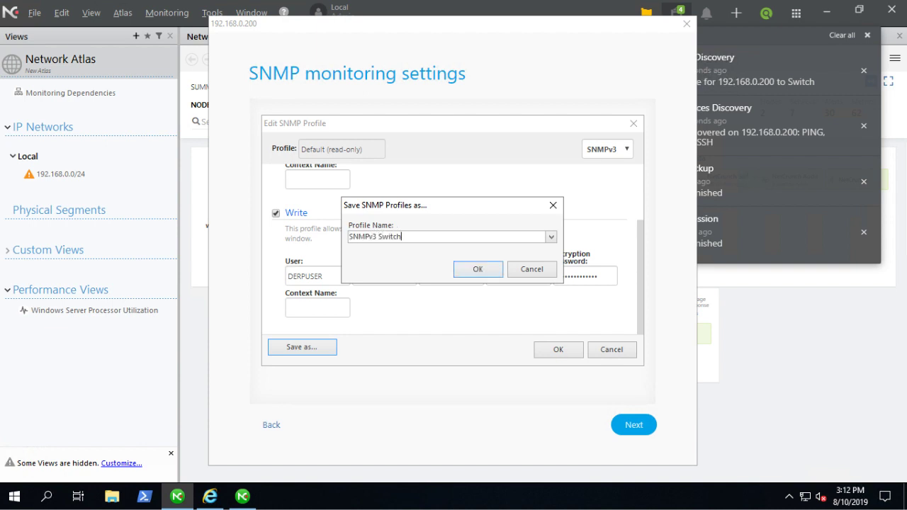
left_click(480, 272)
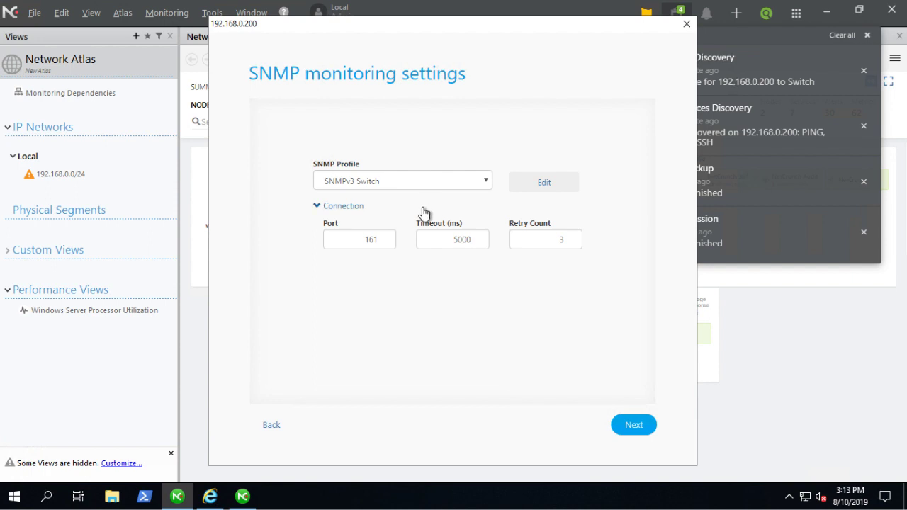
Step: Accept the SNMP settings and suggested monitoring packs, then remove the HTTP, HTTPS and SSH services
left_click(634, 427)
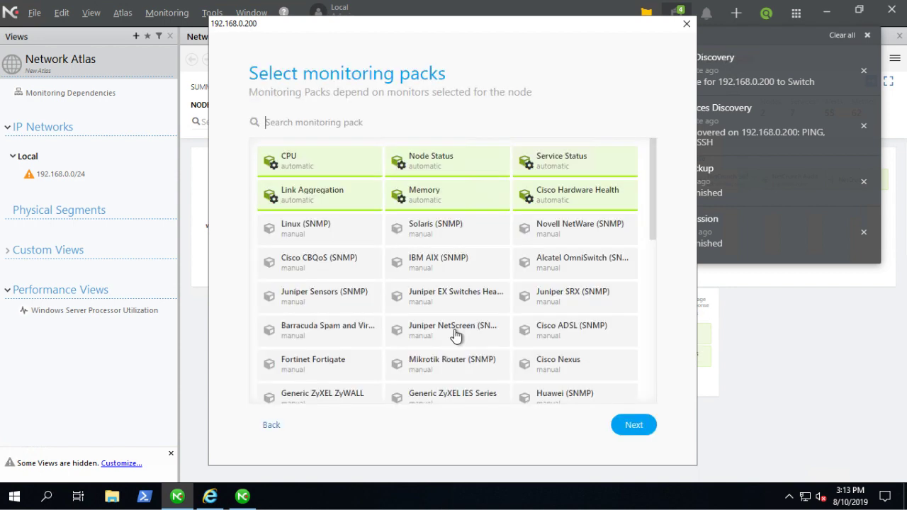
left_click(632, 425)
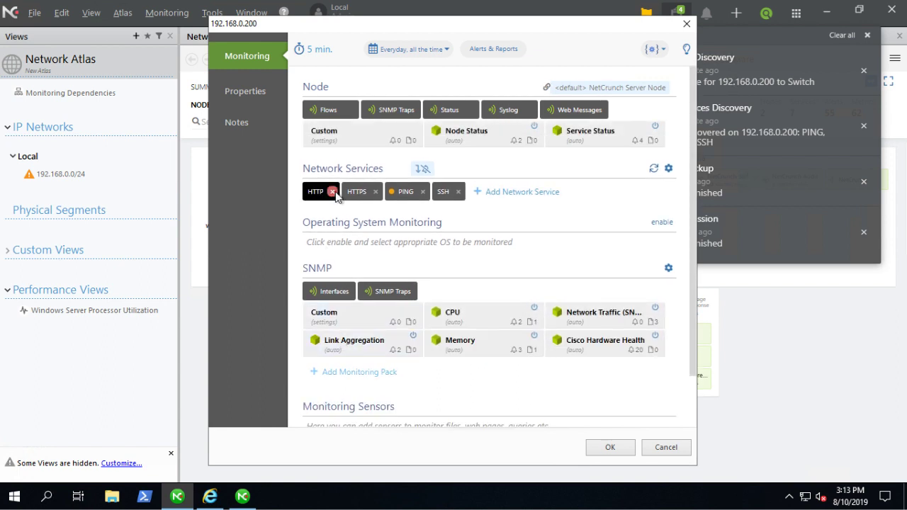
left_click(333, 192)
left_click(345, 168)
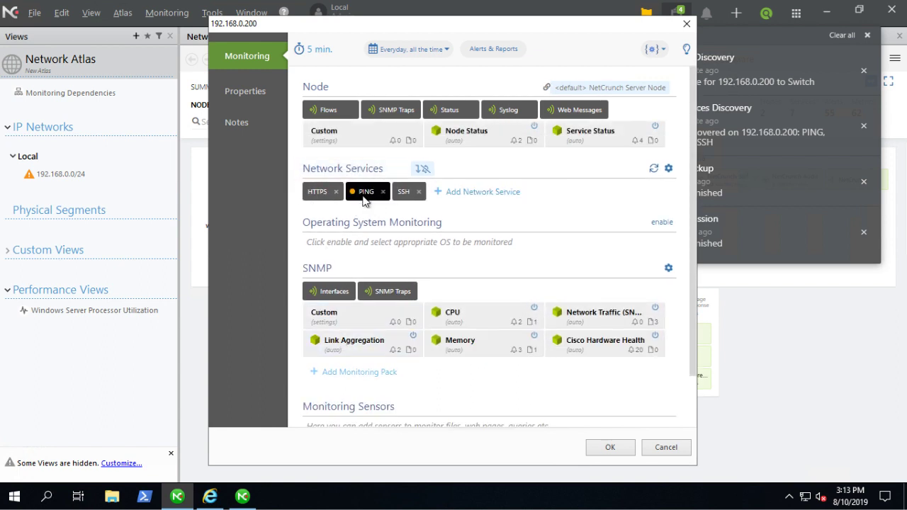
left_click(336, 192)
left_click(347, 168)
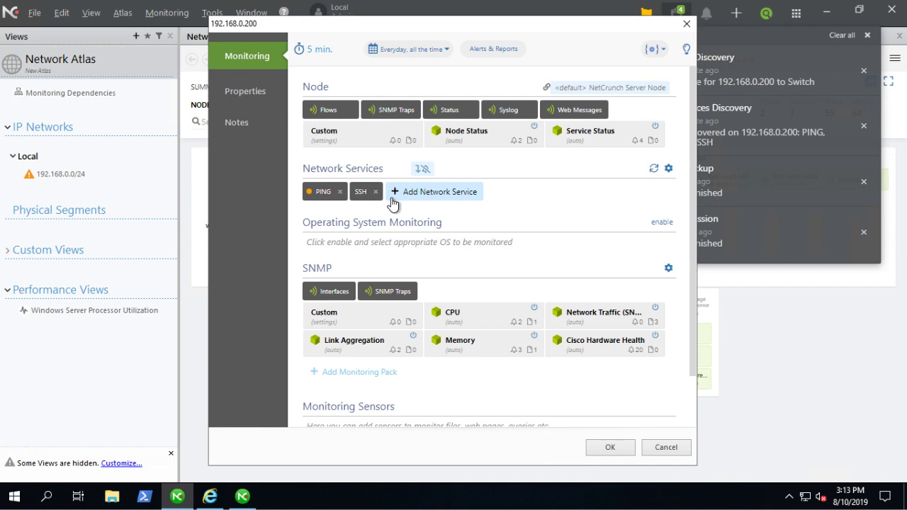
left_click(375, 192)
left_click(387, 169)
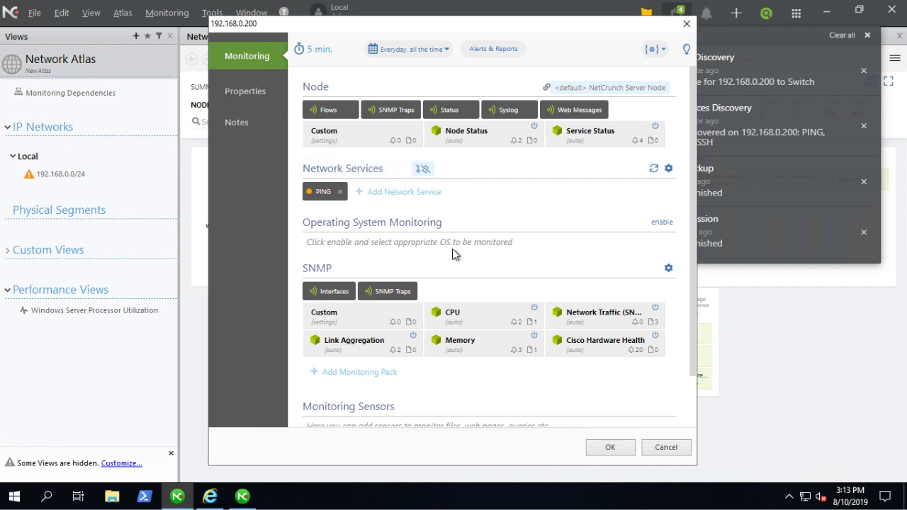
Step: Save the switch's monitoring settings with only PING monitored
scroll(588, 255, "down", 2)
scroll(603, 303, "up", 2)
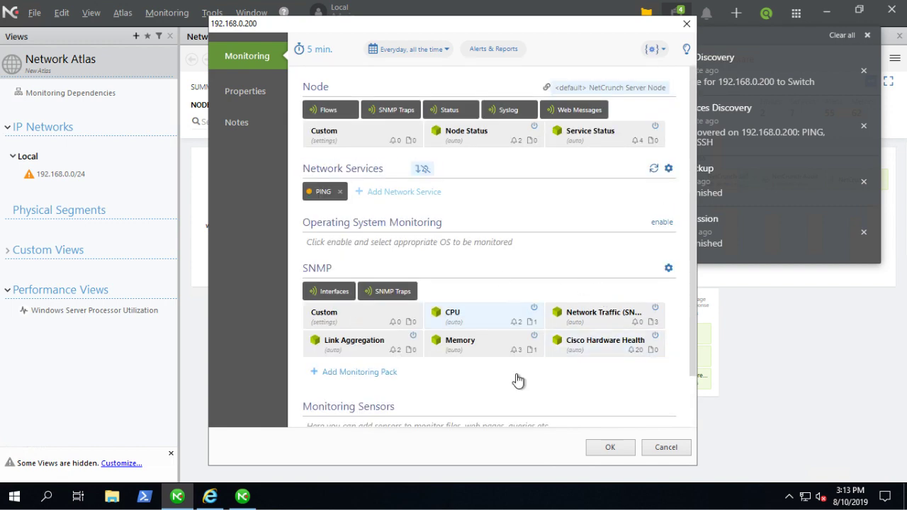
left_click(610, 449)
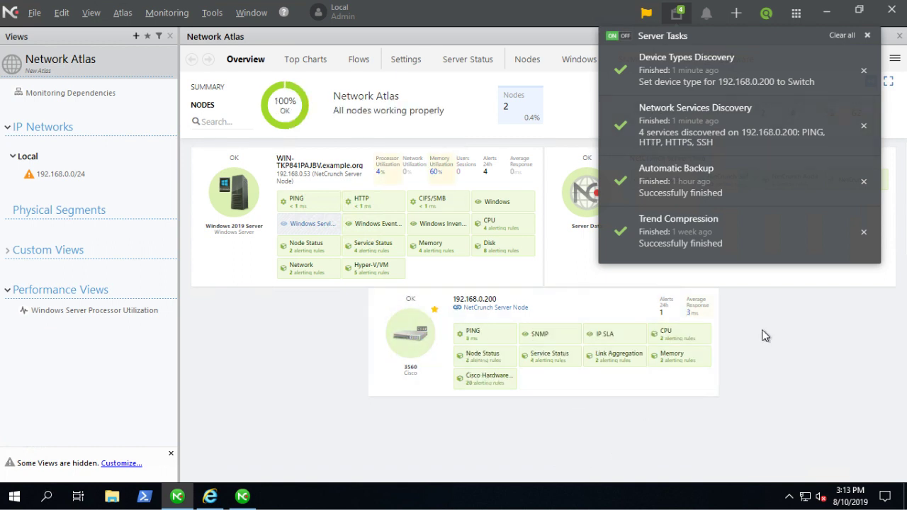
Step: Dismiss the Server Tasks panel and open the Status window for node 192.168.0.200
left_click(553, 328)
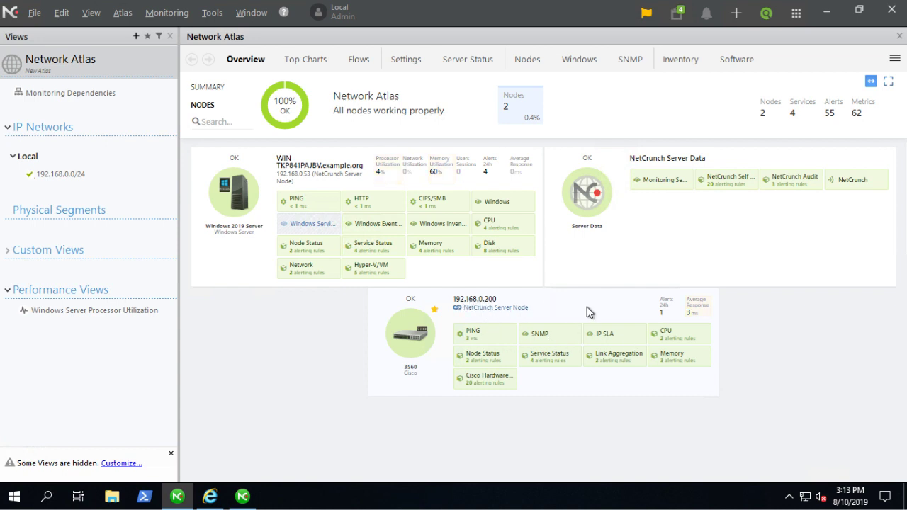
right_click(587, 310)
left_click(670, 88)
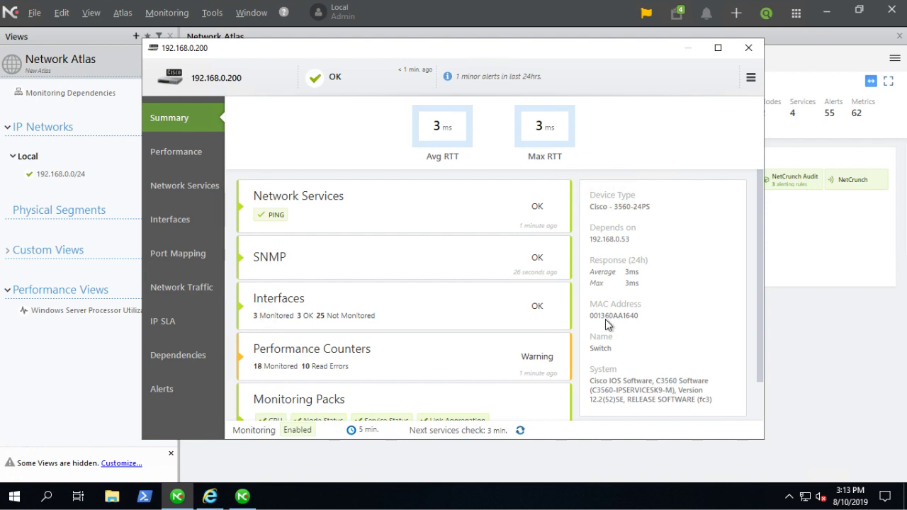
Step: Browse the switch's Performance, Network Services and Interfaces pages
left_click_drag(602, 315, 634, 343)
scroll(633, 315, "down", 1)
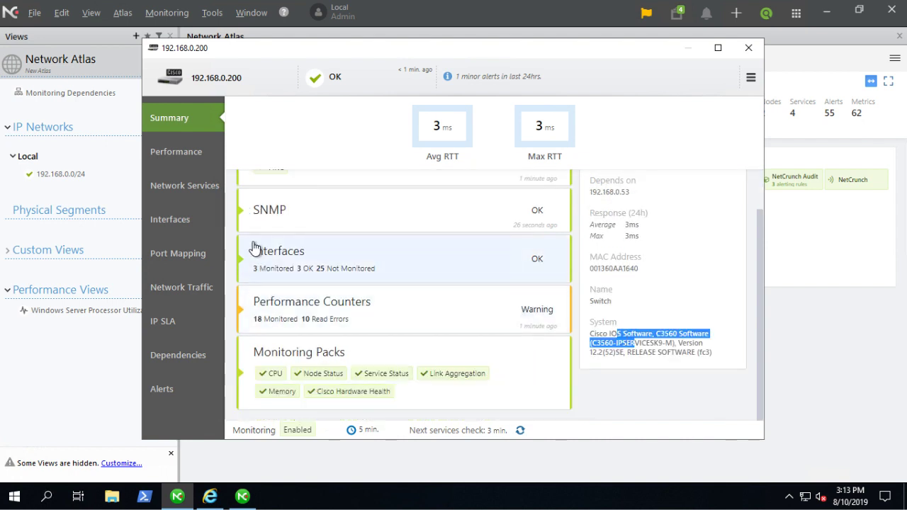
left_click(187, 158)
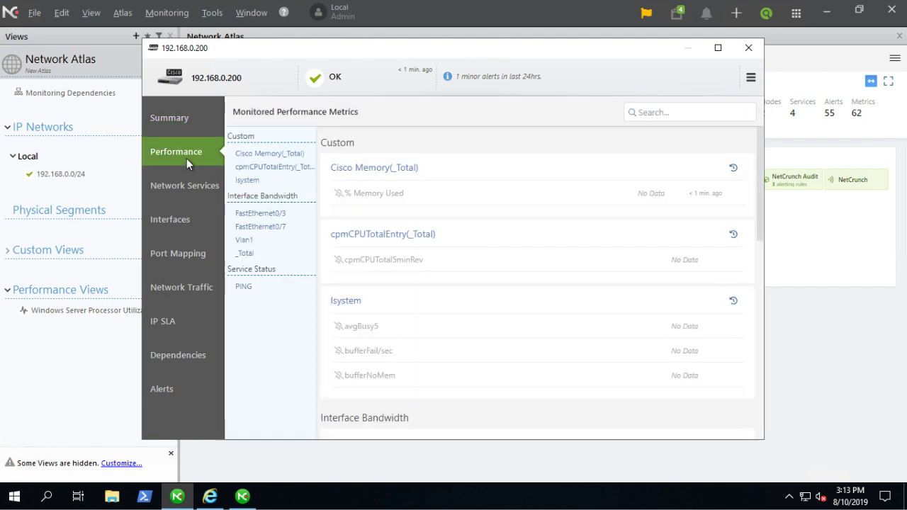
left_click(180, 188)
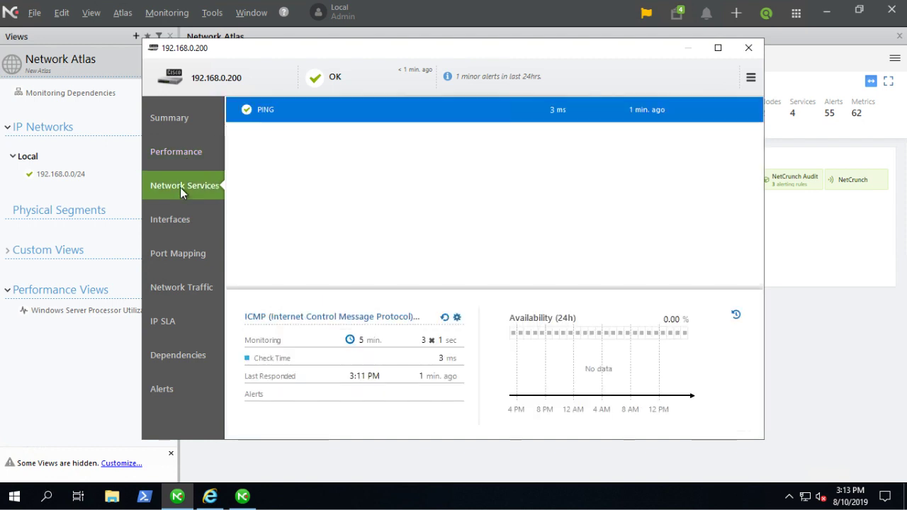
left_click(176, 220)
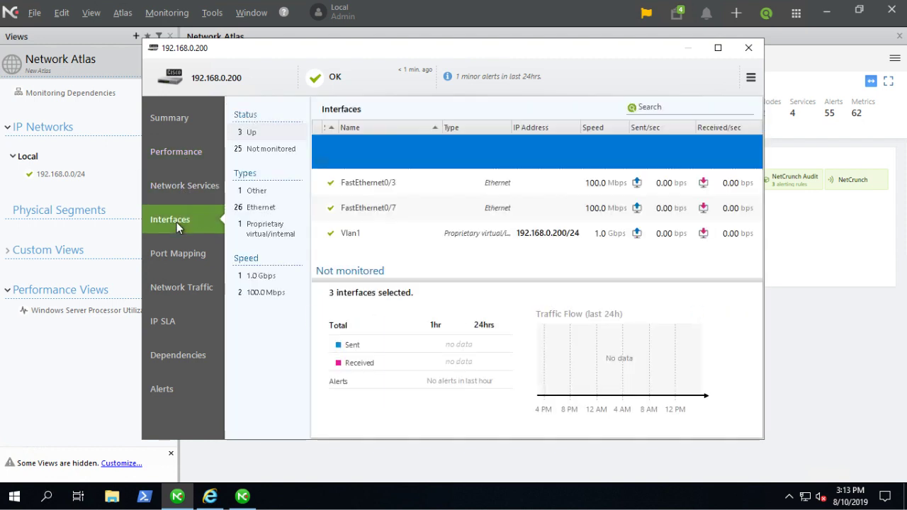
Step: Compare details of the Vlan1 and FastEthernet0/7 interfaces, ending on Vlan1
left_click(391, 238)
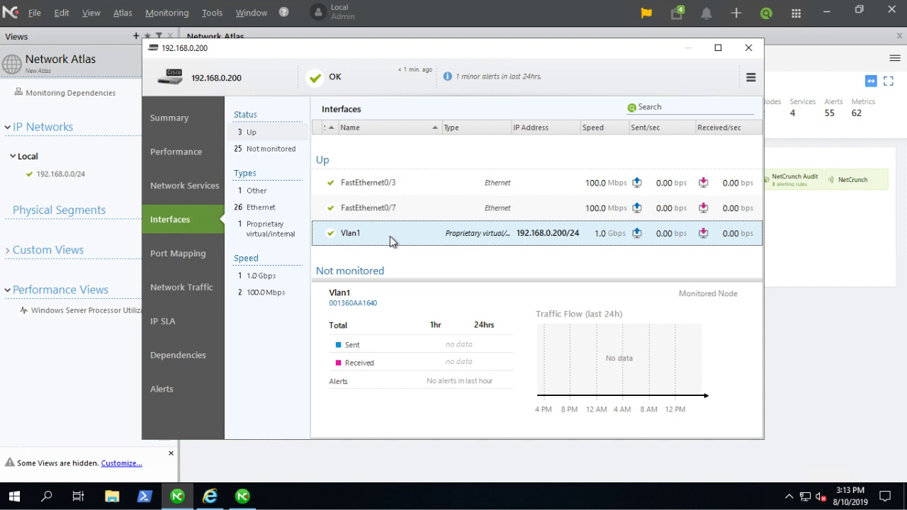
left_click(415, 208)
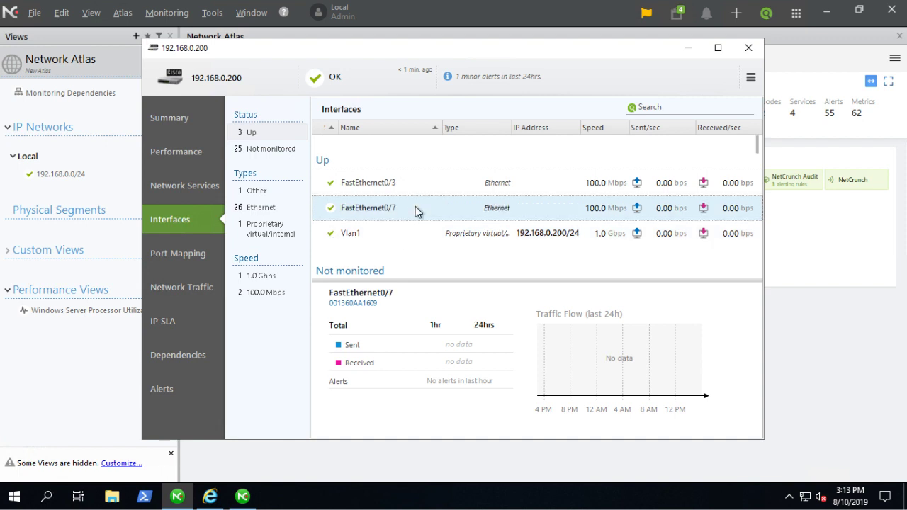
left_click(401, 233)
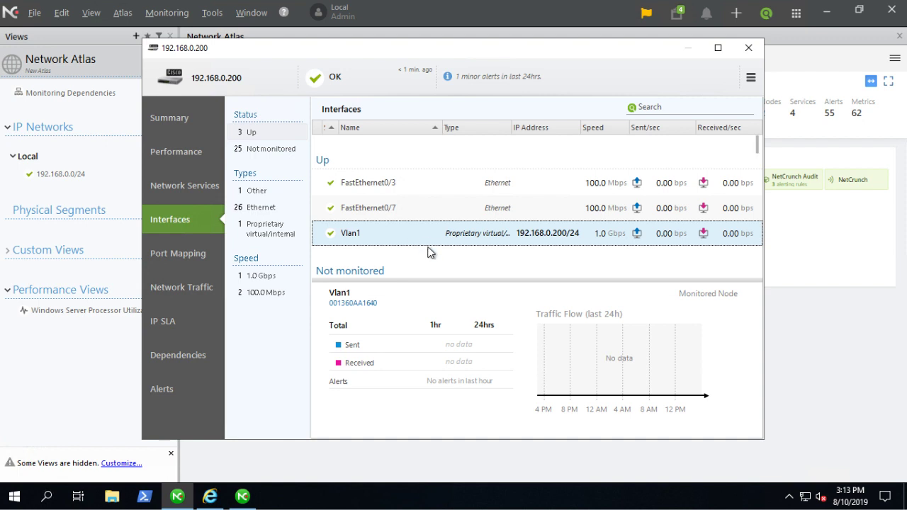
left_click(390, 206)
left_click(401, 232)
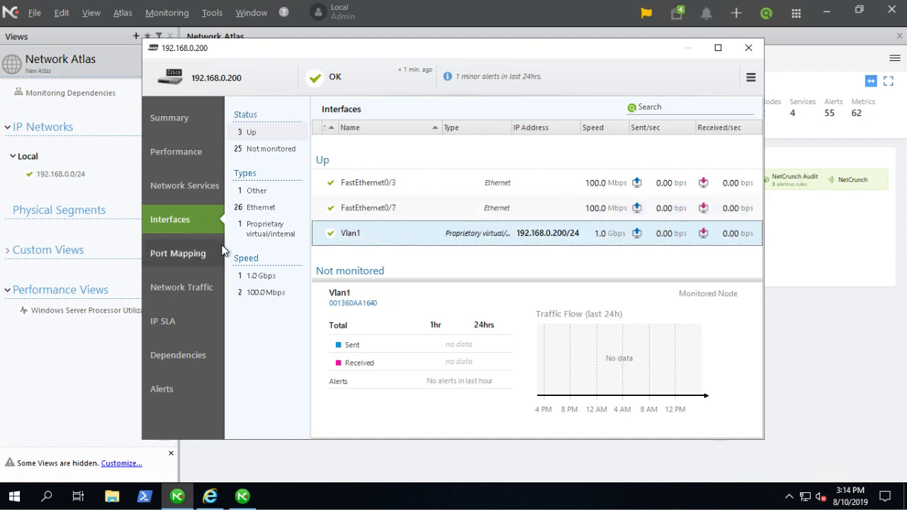
Step: Close the 192.168.0.200 status window to return to the Atlas overview
left_click(749, 48)
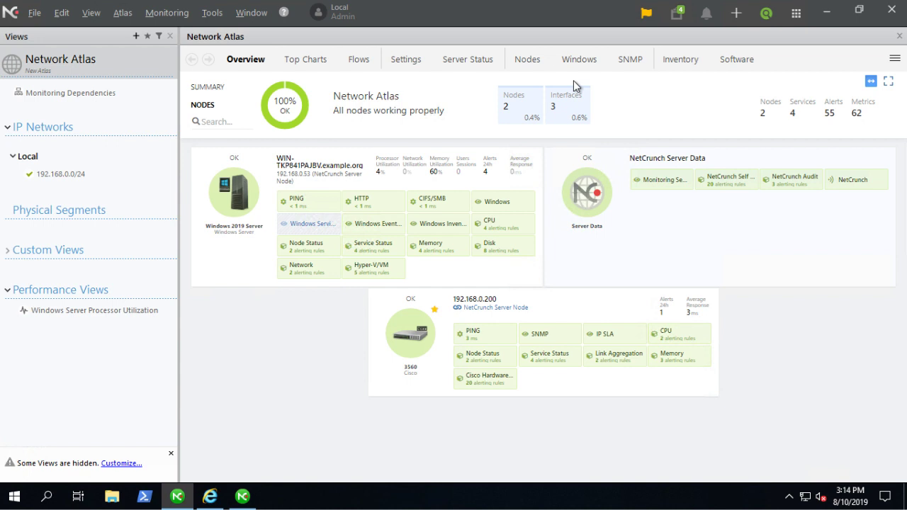